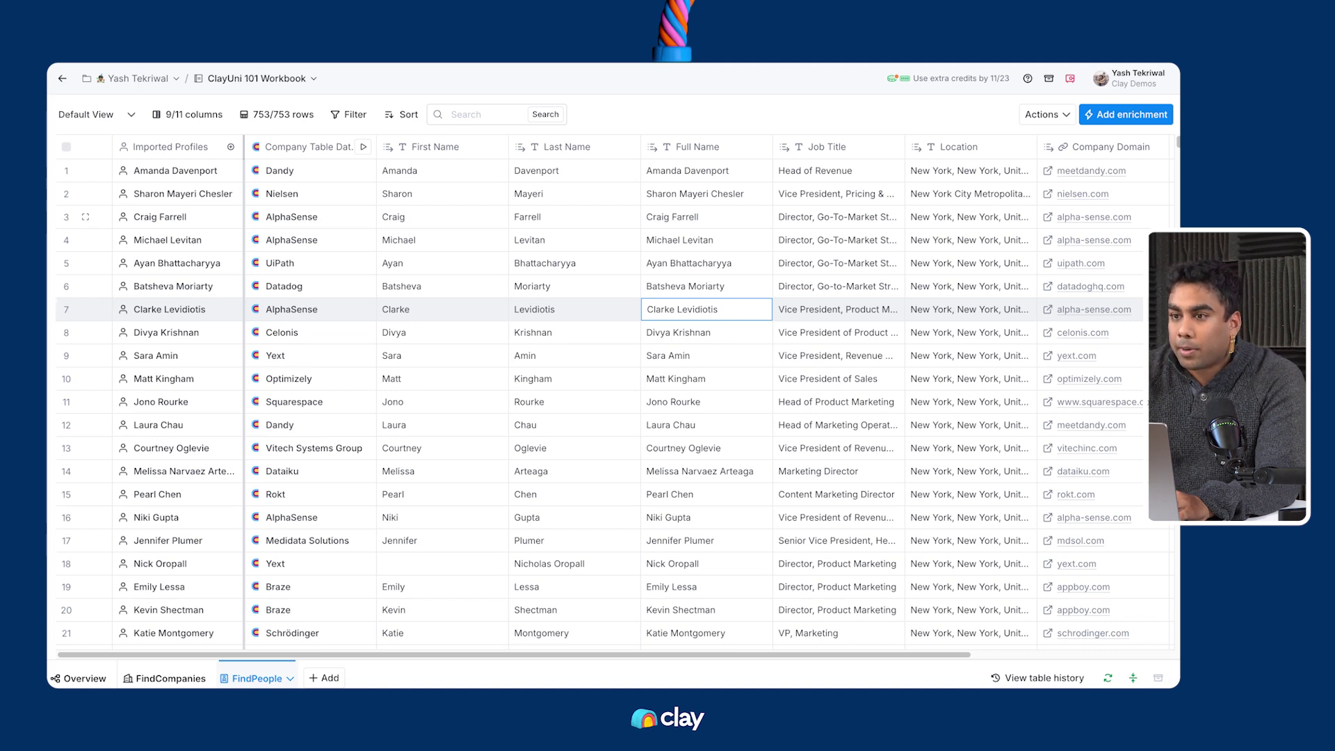
Step: Search enrichments for 'work email' and start the Work Email waterfall setup
scroll(657, 400, "right", 5)
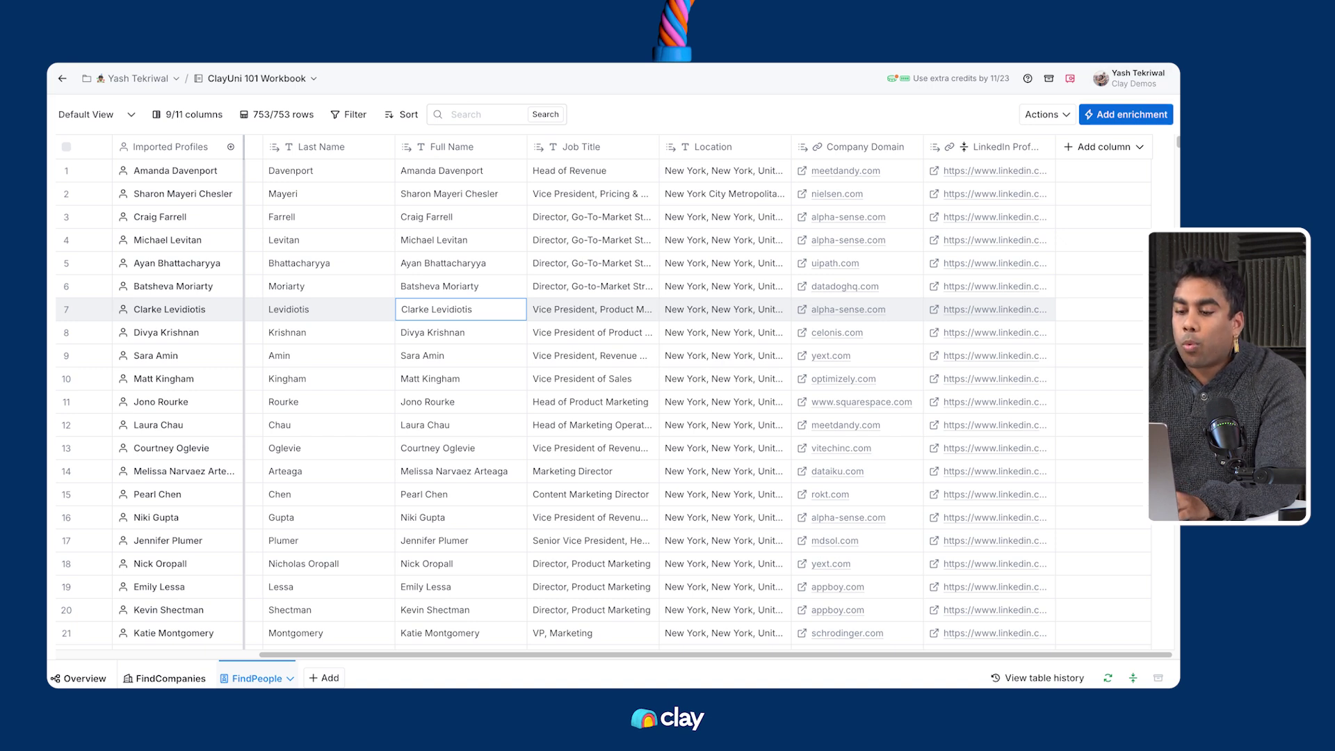
type("eor")
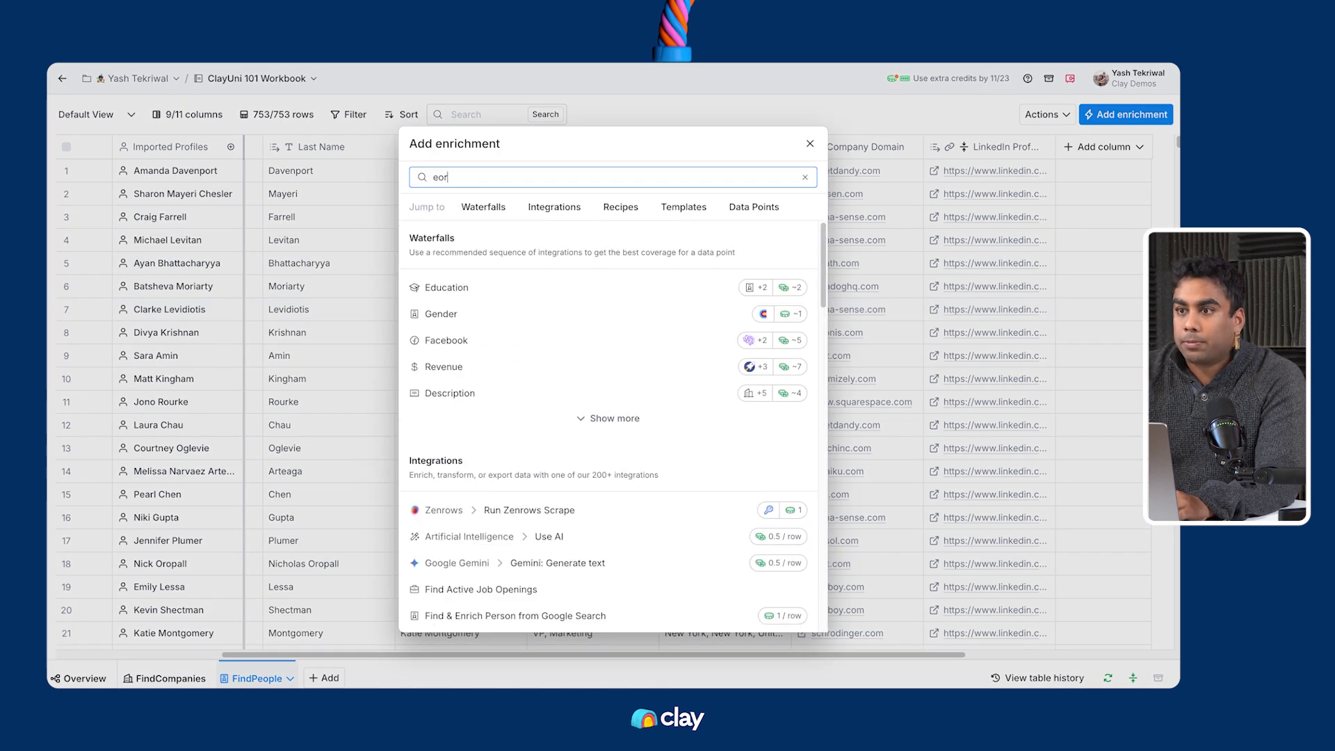
type("k meail")
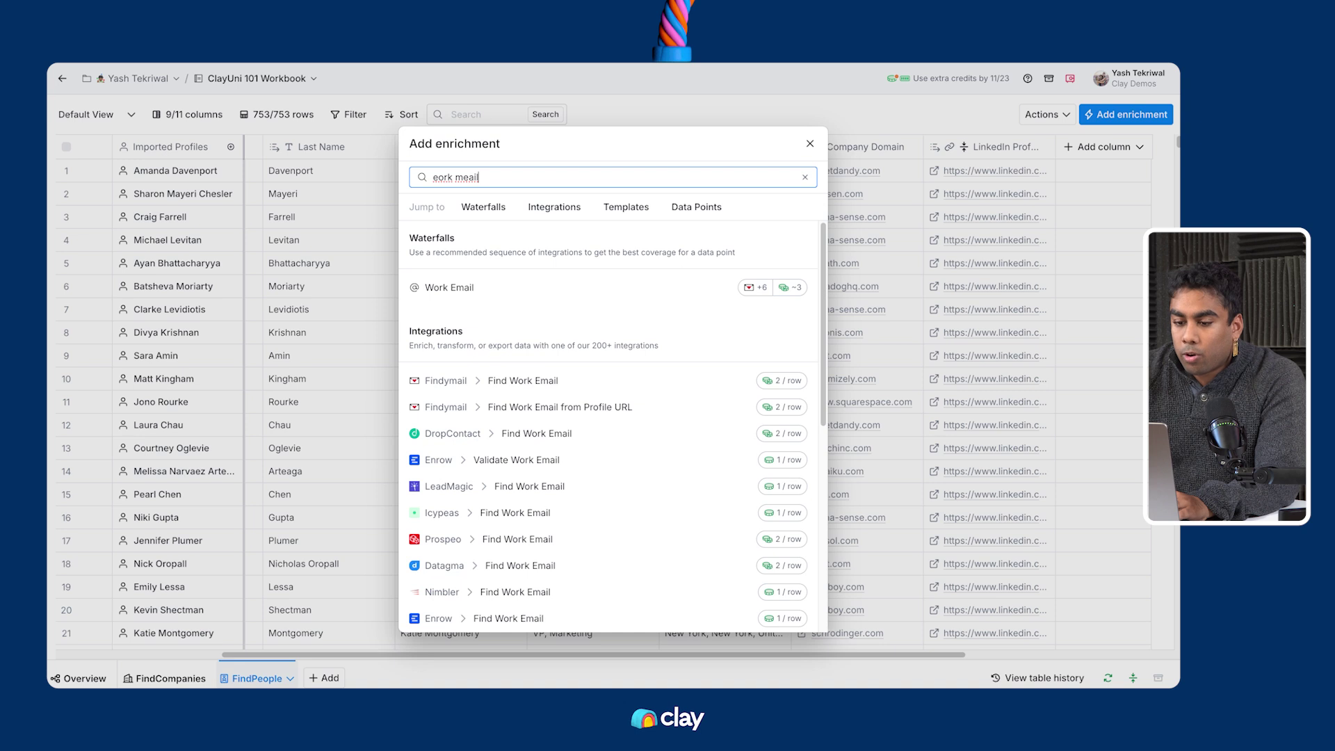
key("ctrl+a")
type("work email")
key("Return")
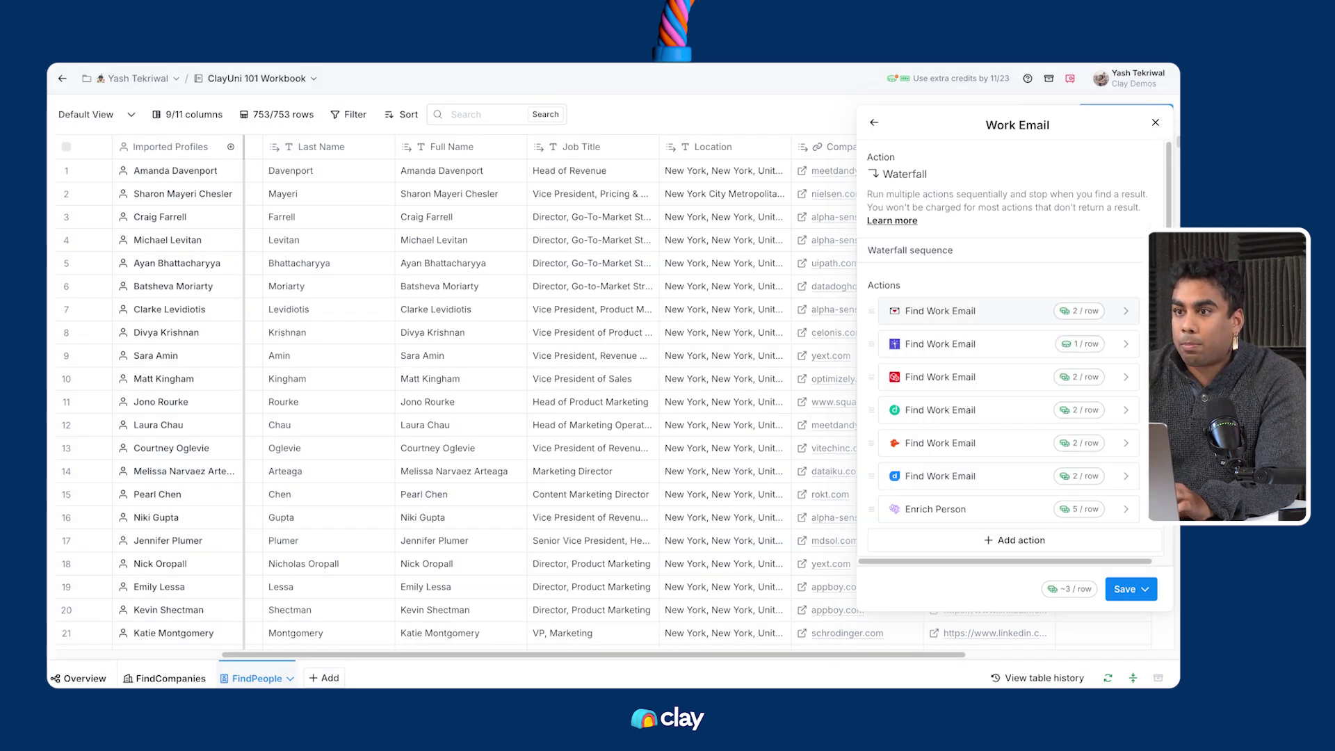
Step: Append Enrow's and Nimbler's Find Work Email providers to the waterfall sequence
scroll(1011, 347, "down", 2)
left_click(1022, 415)
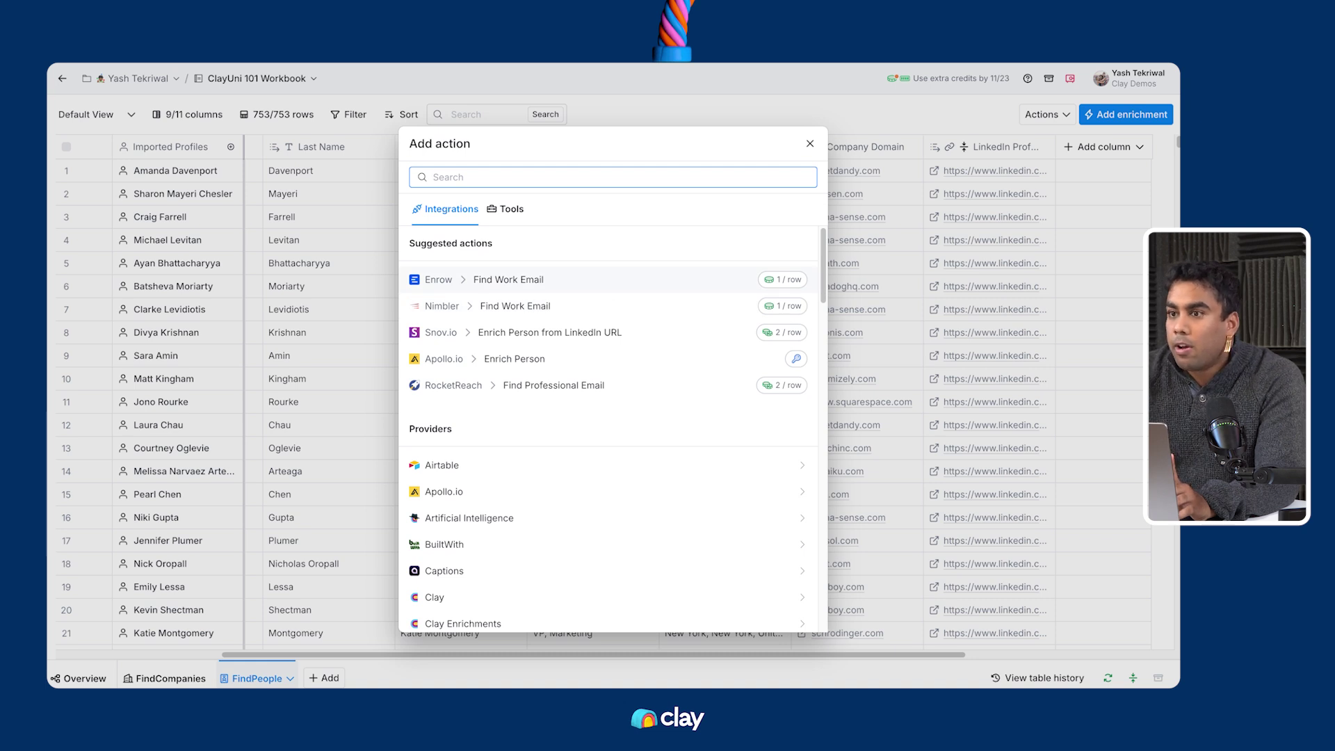
key("Return")
scroll(1012, 388, "down", 2)
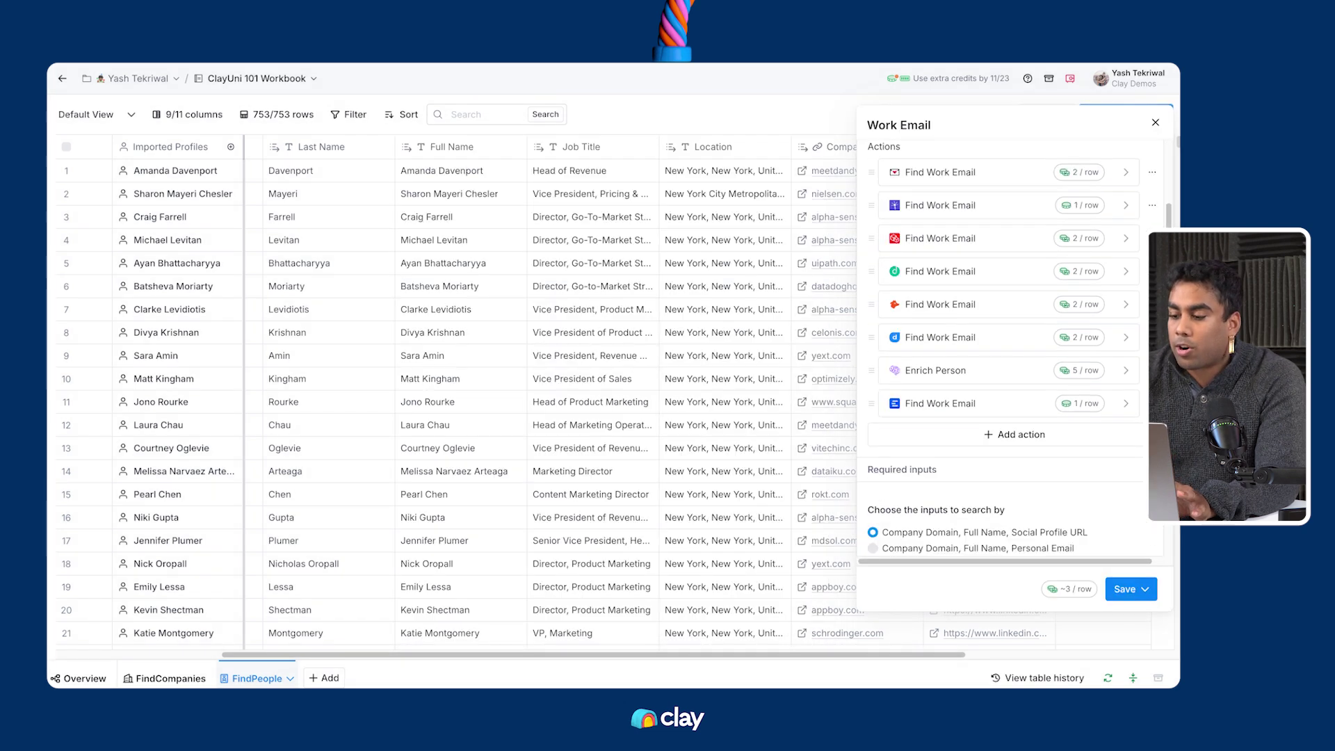
left_click(1022, 434)
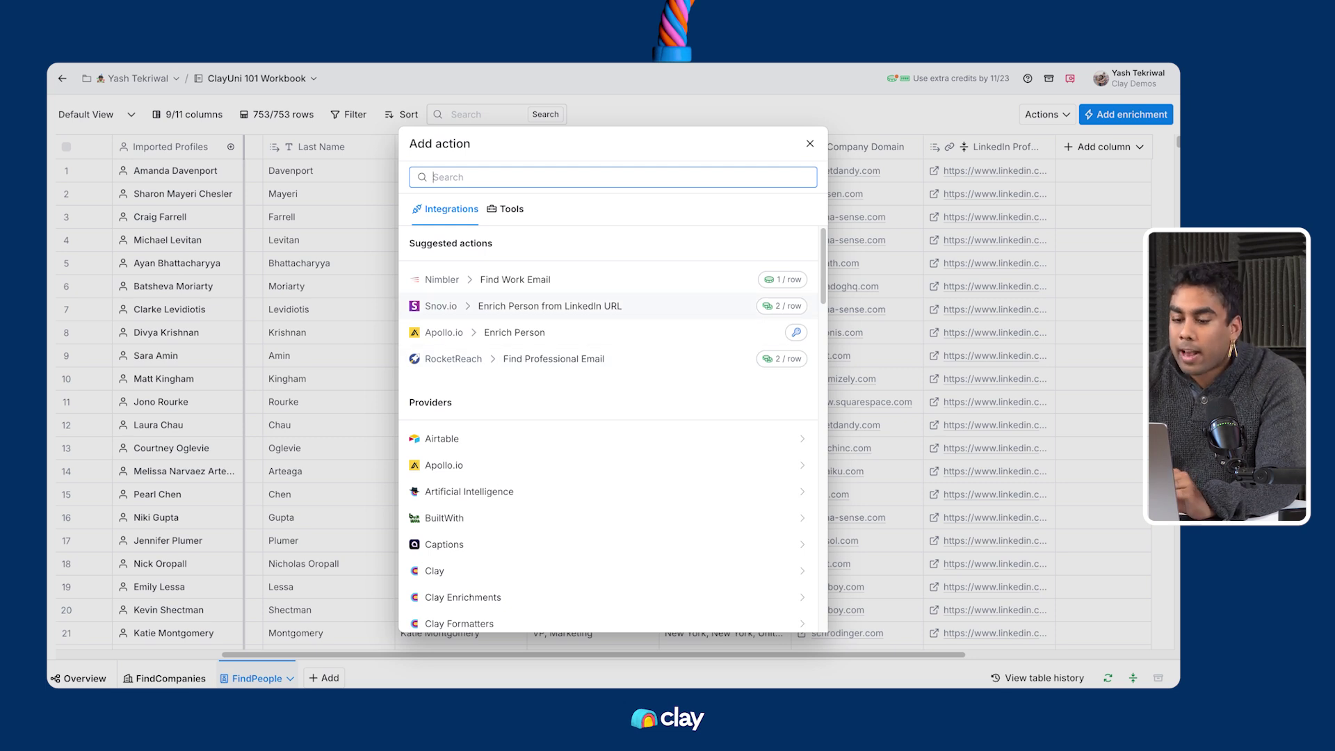
key("Return")
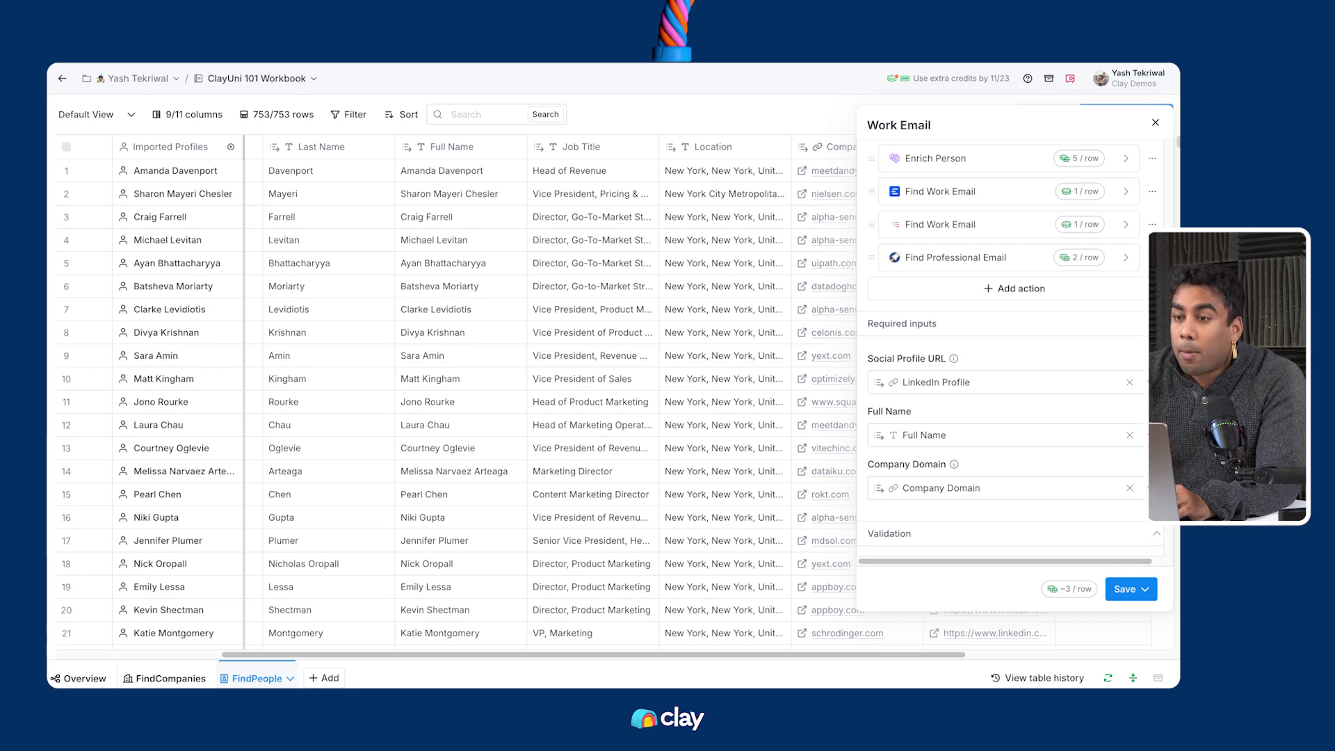
scroll(1015, 355, "down", 3)
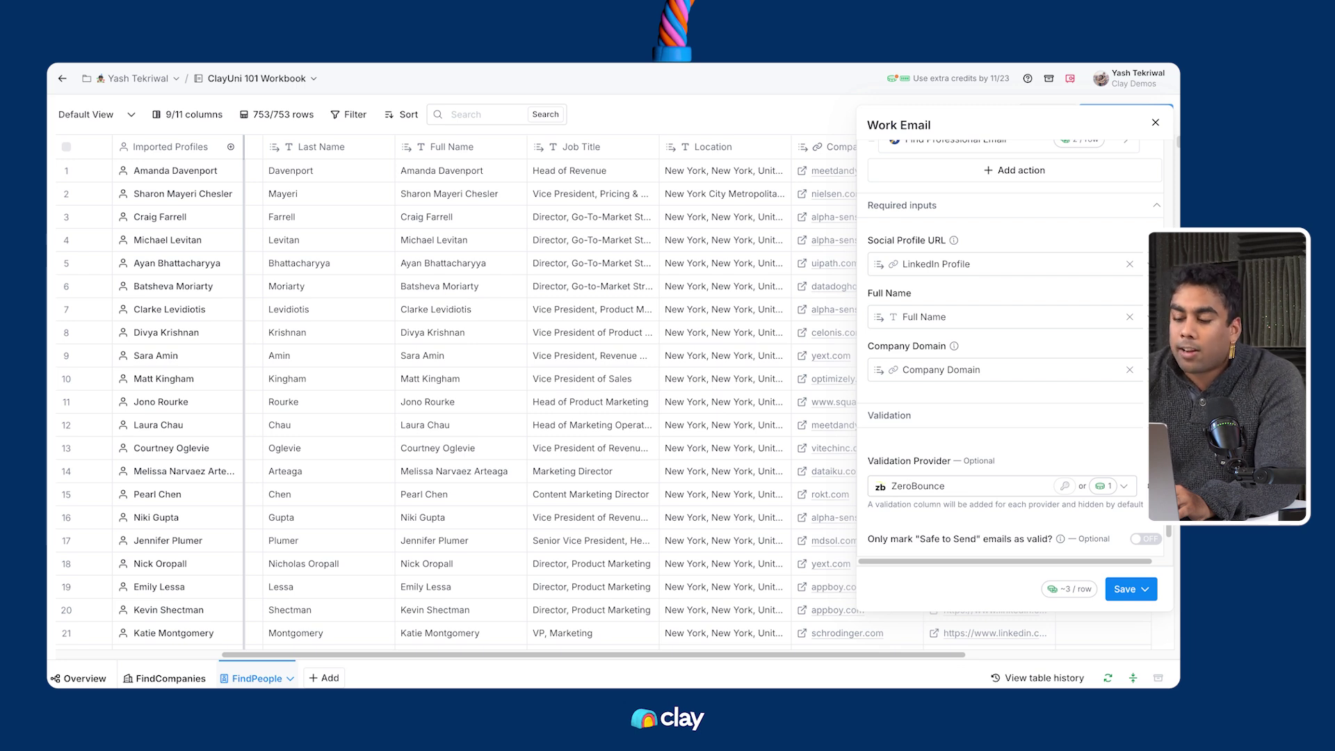
scroll(1005, 348, "down", 1)
scroll(1005, 347, "down", 1)
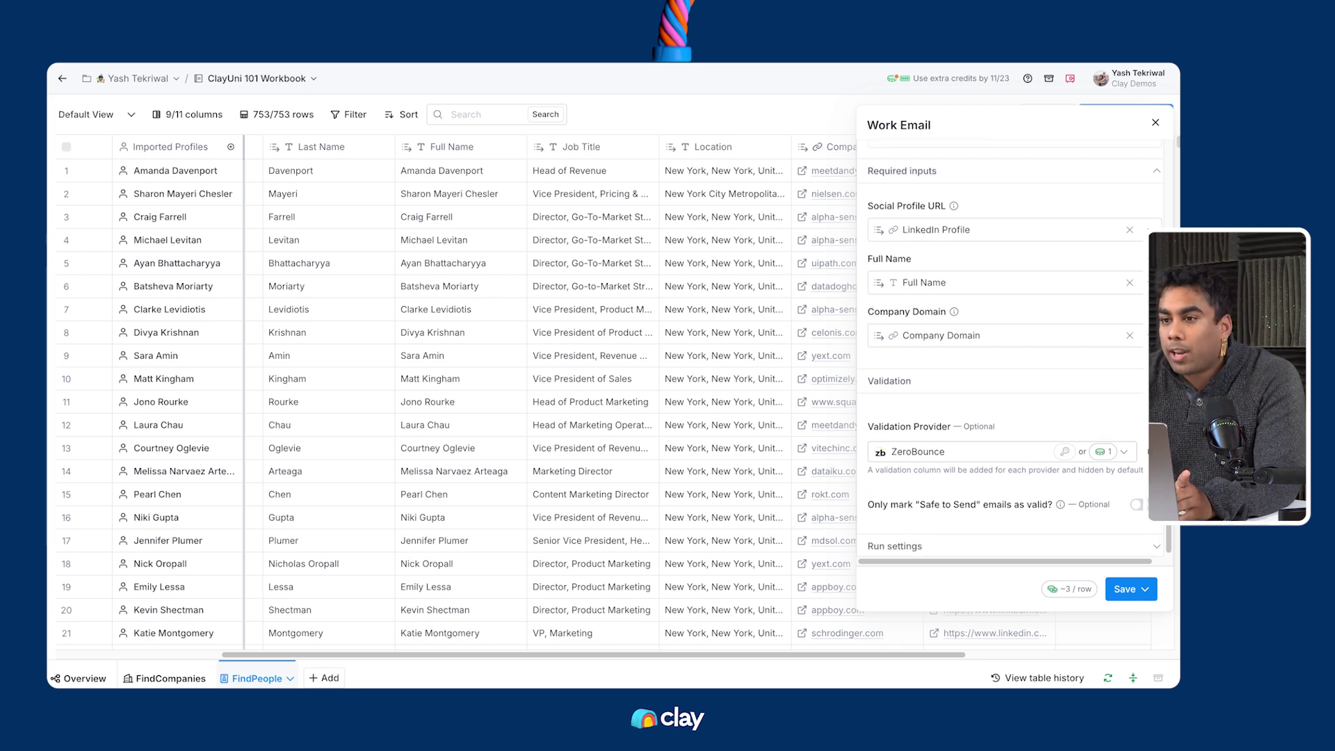
scroll(1005, 347, "up", 3)
scroll(1005, 348, "up", 5)
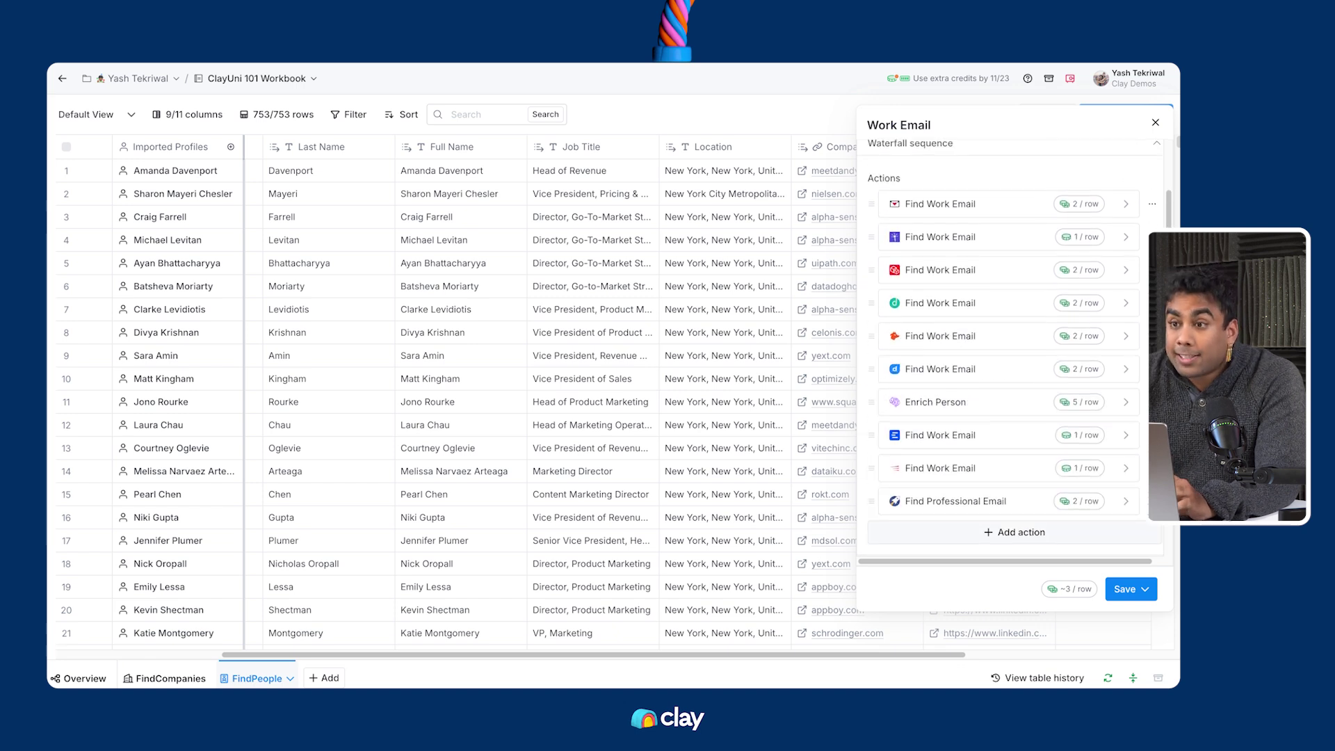
scroll(1005, 347, "down", 4)
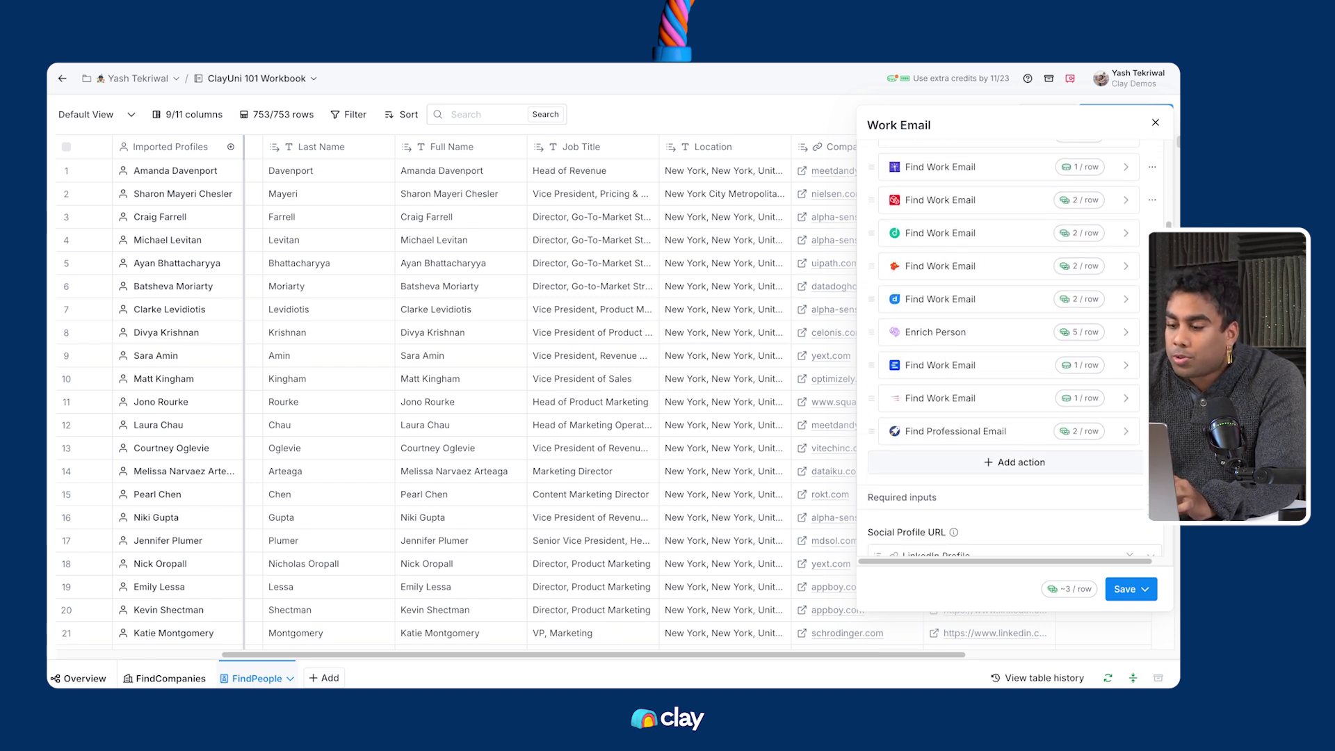
scroll(1005, 348, "down", 5)
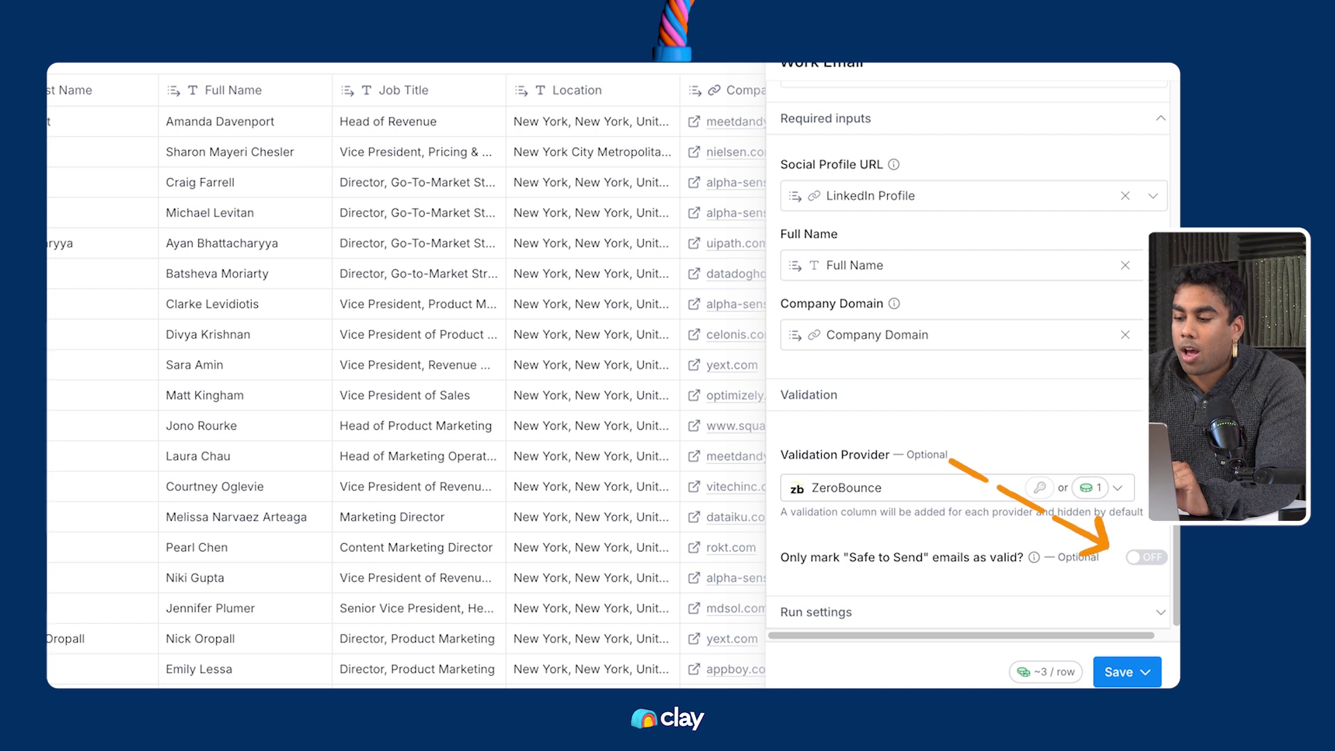
left_click(1147, 557)
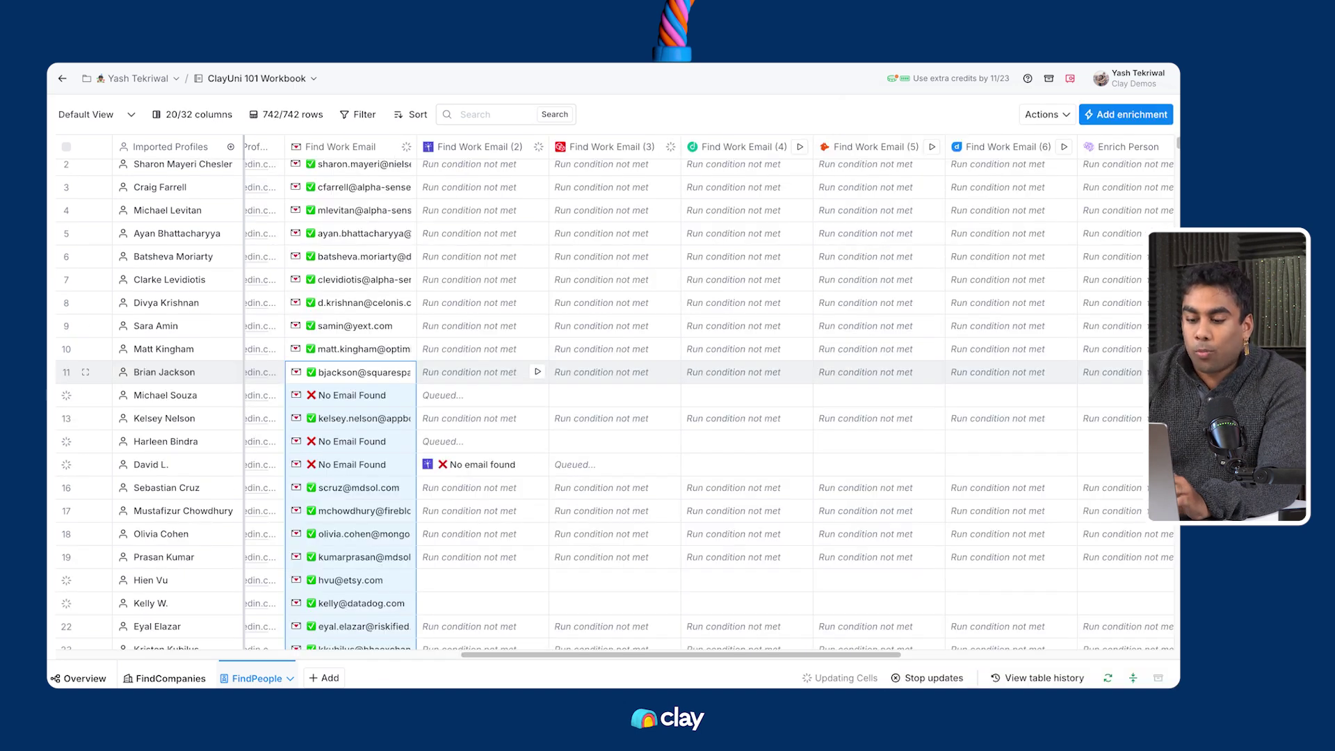
Step: Check a failed email lookup's cell details, then rerun the email lookup for row 12
left_click(352, 441)
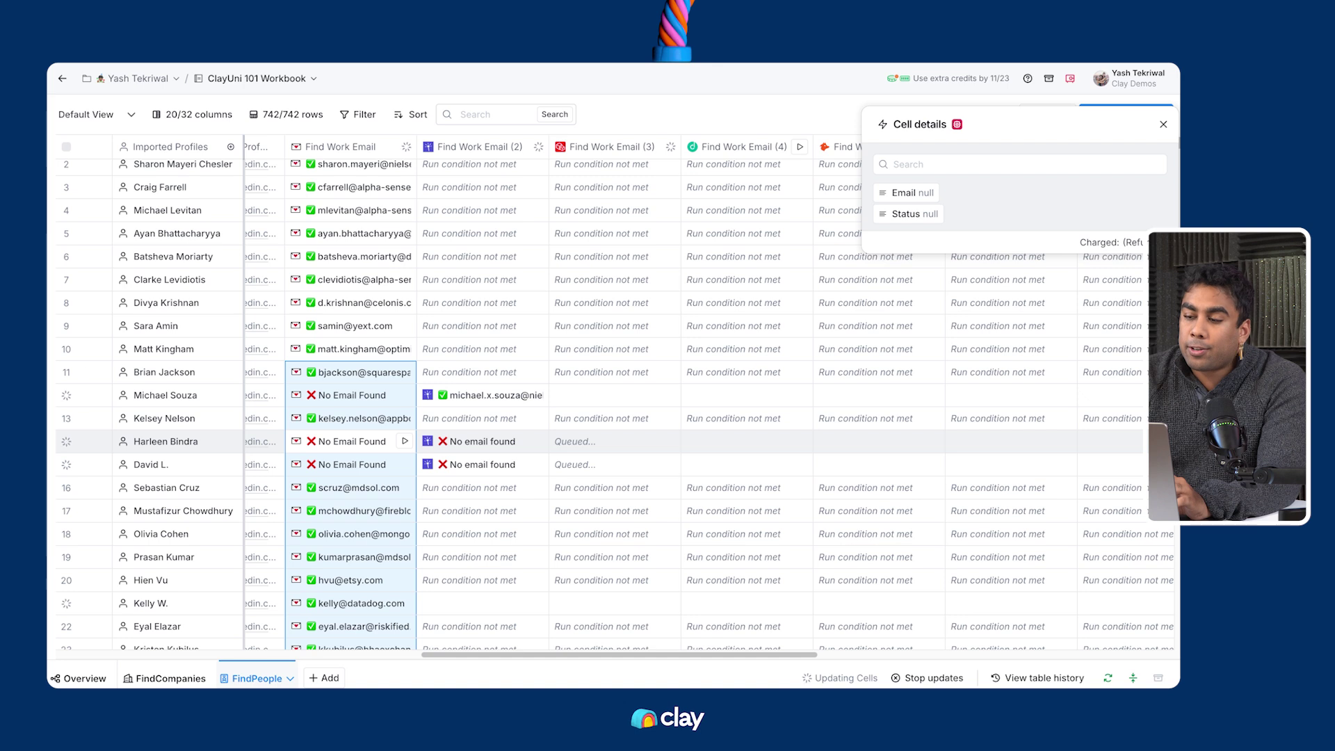
key("Escape")
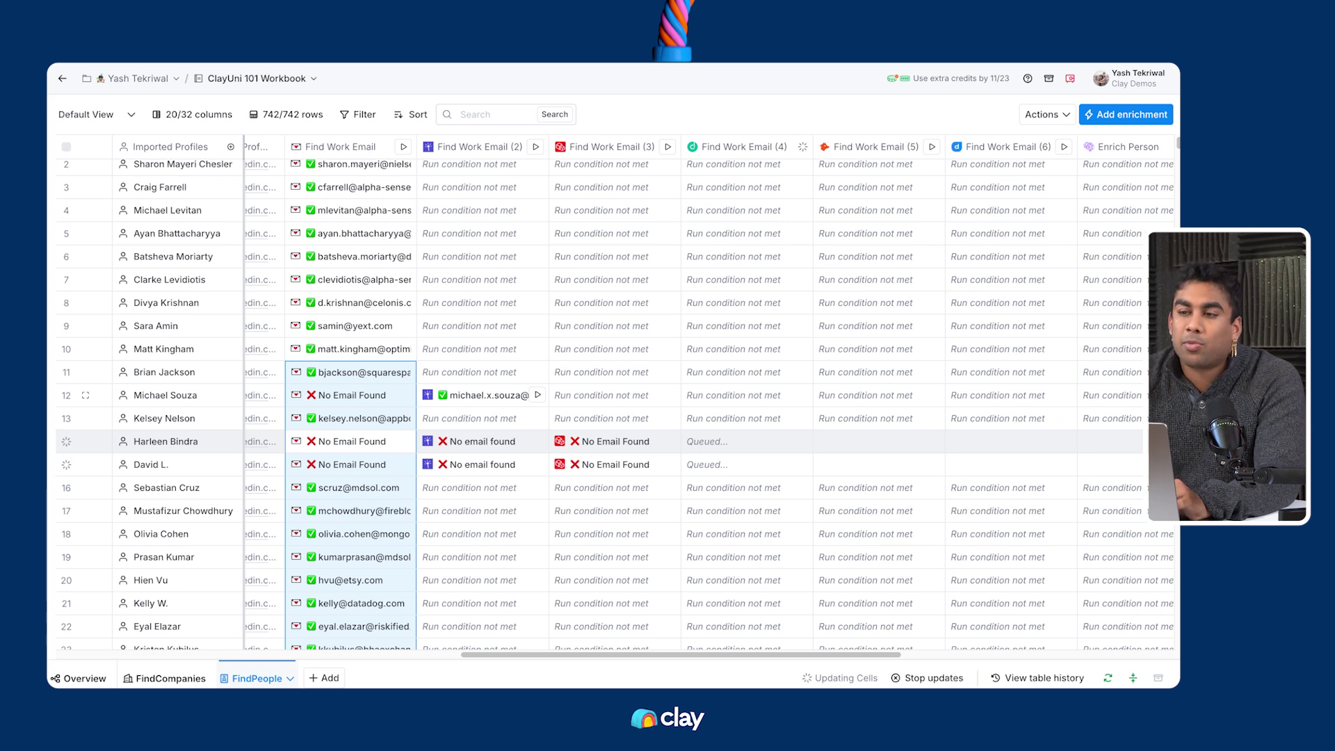
left_click(538, 395)
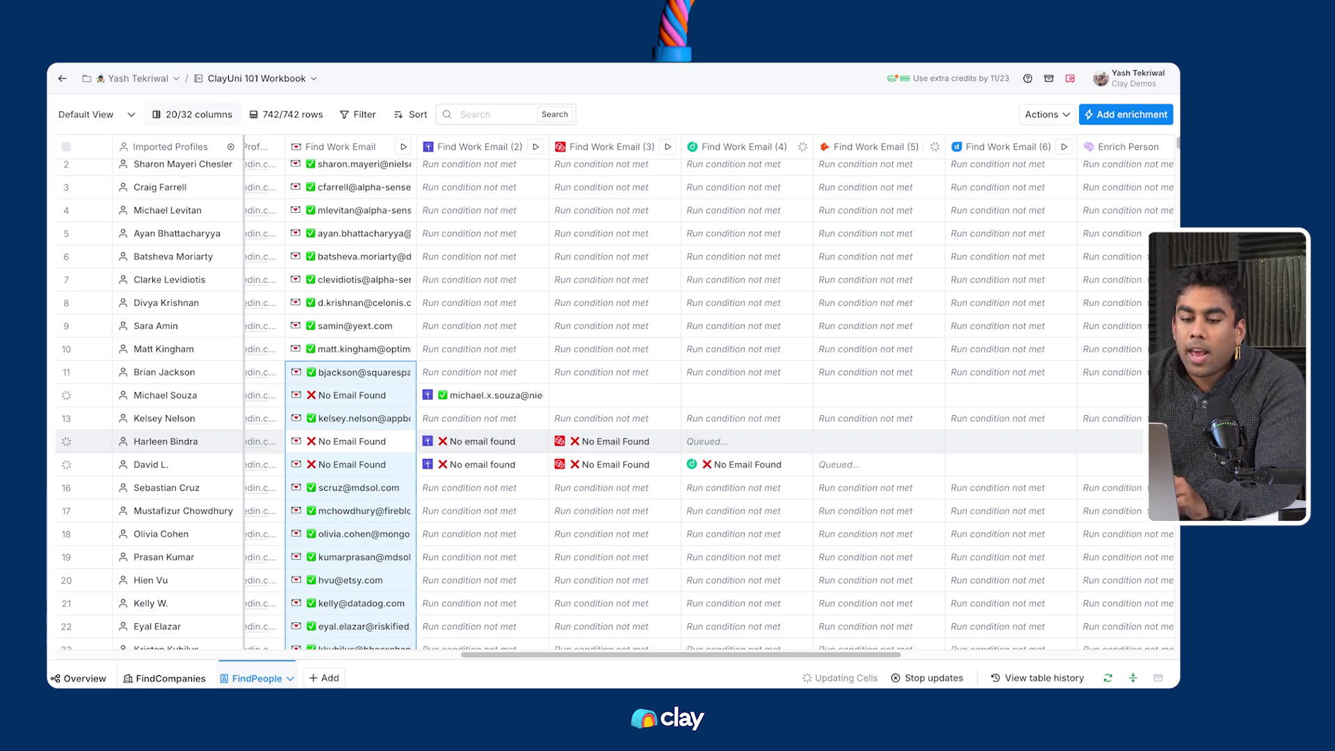
Step: Unhide the 'Validate Find Work Email' and 'Validate Find Work Email (3)' columns
left_click(193, 114)
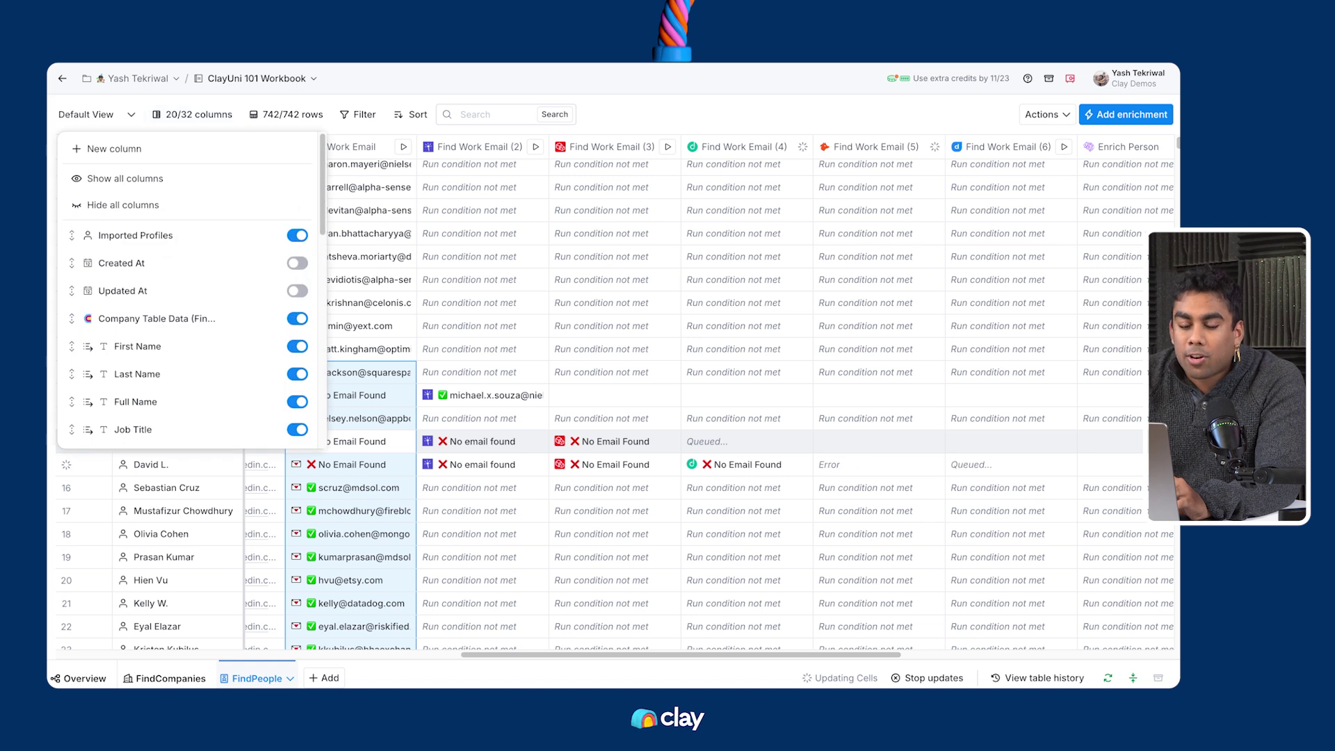
scroll(188, 293, "down", 6)
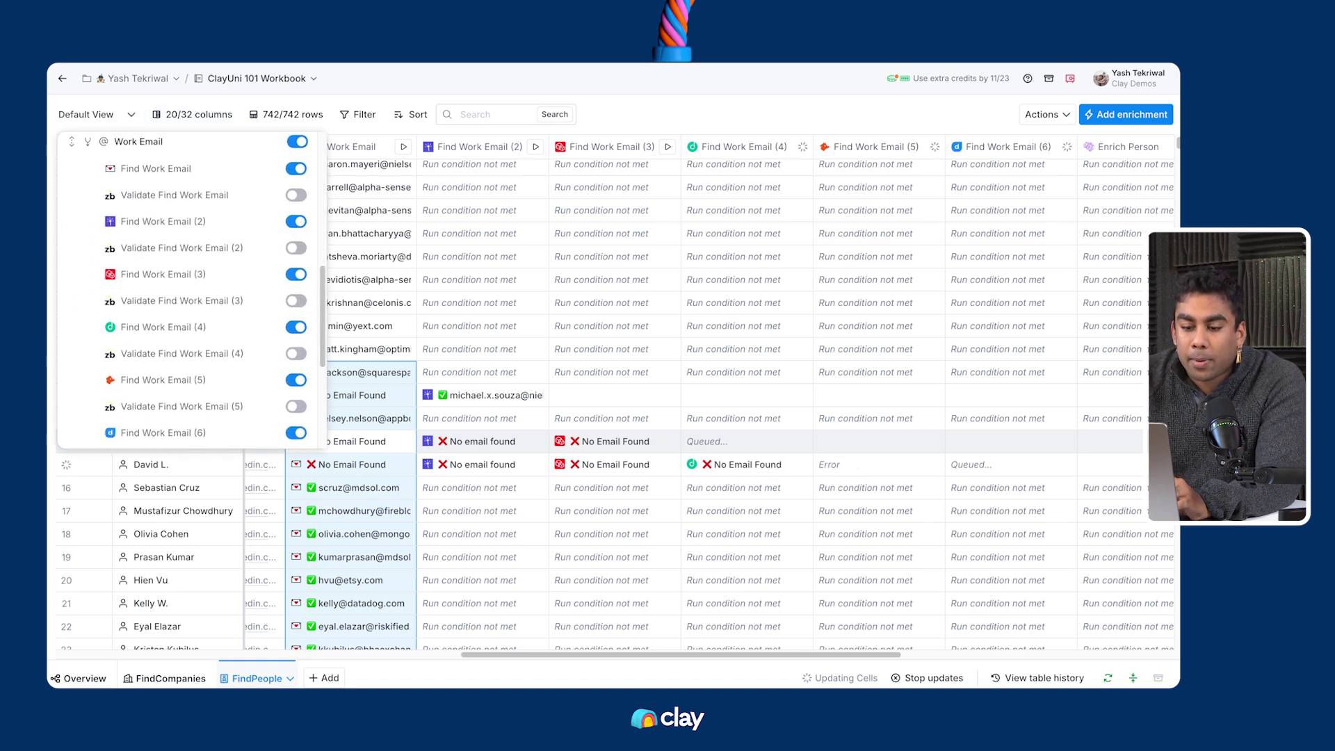
left_click(296, 194)
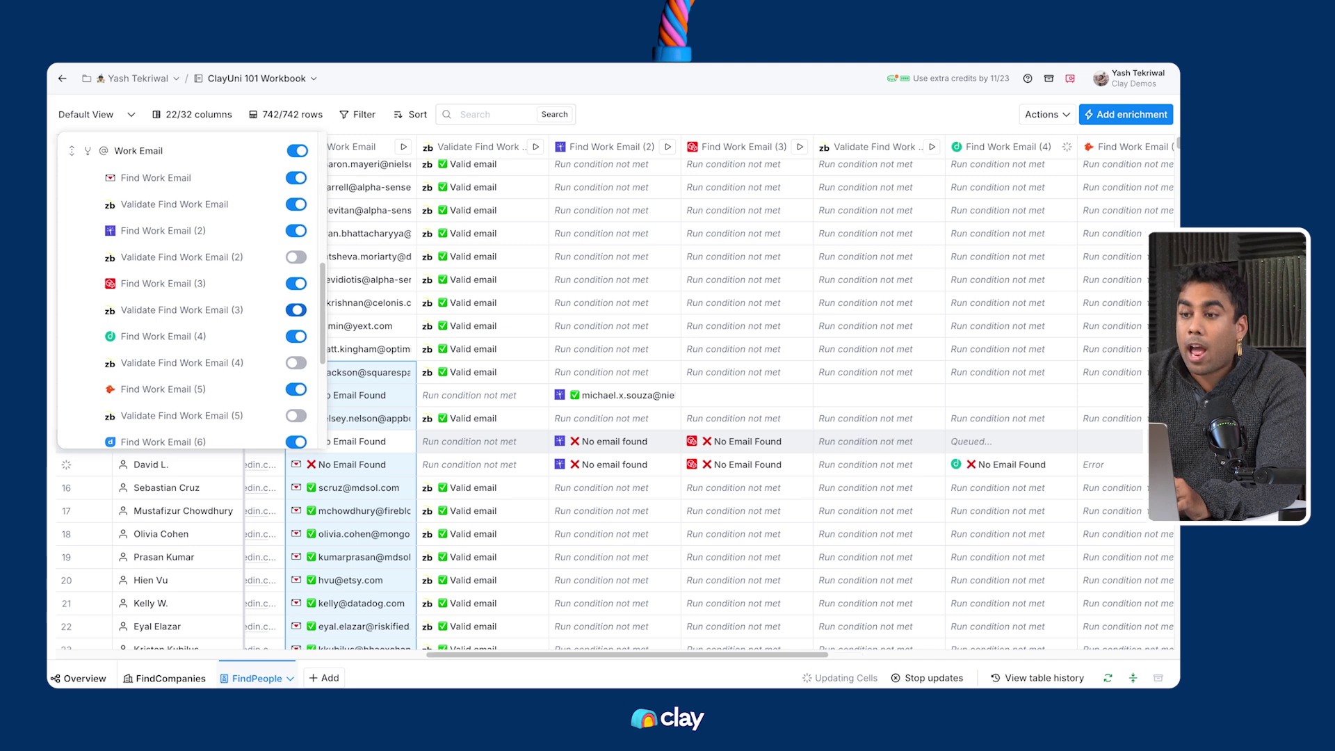
left_click(296, 310)
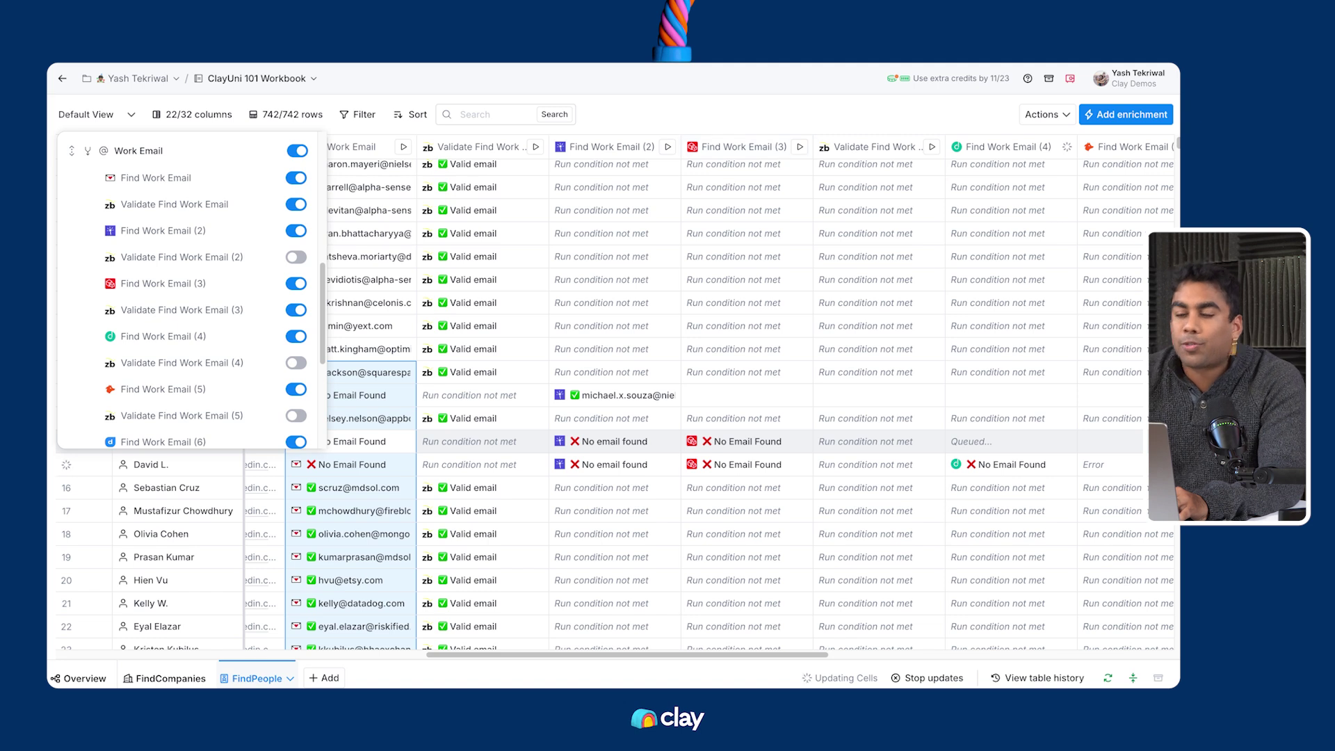
key("Escape")
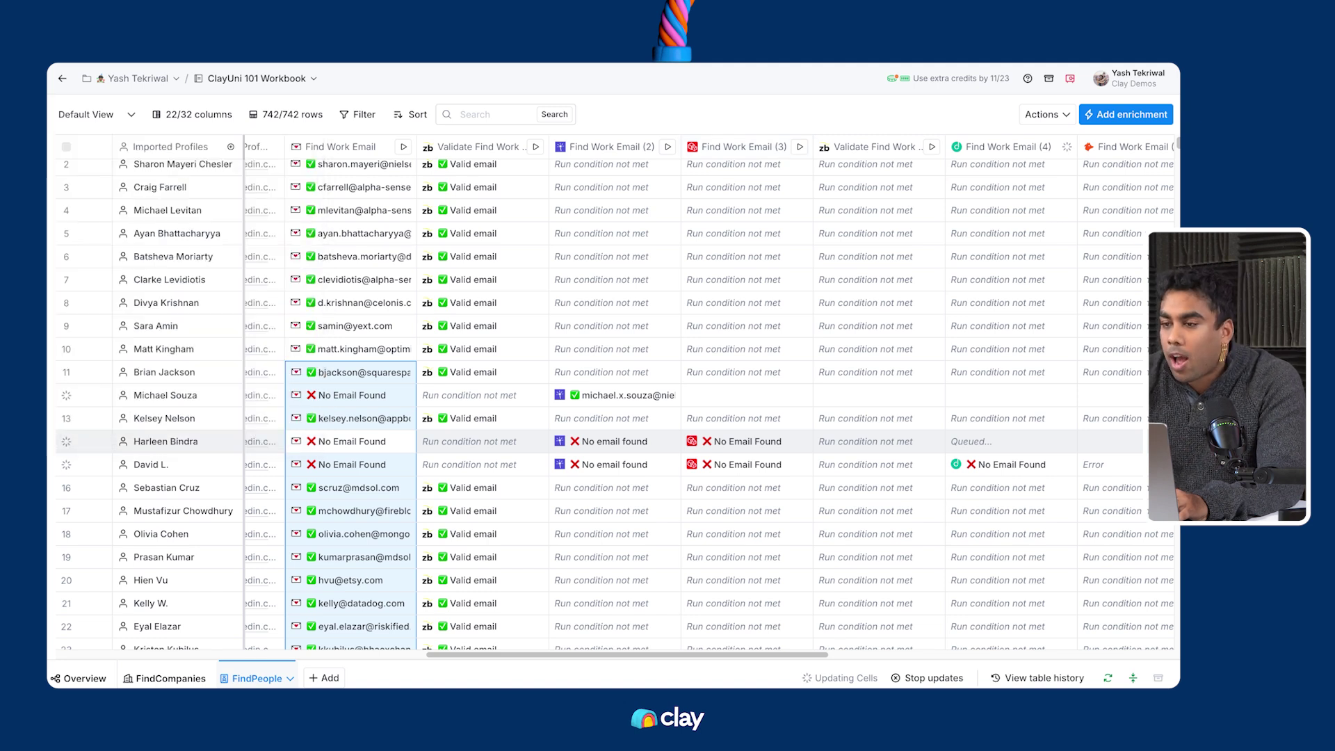
left_click(1126, 114)
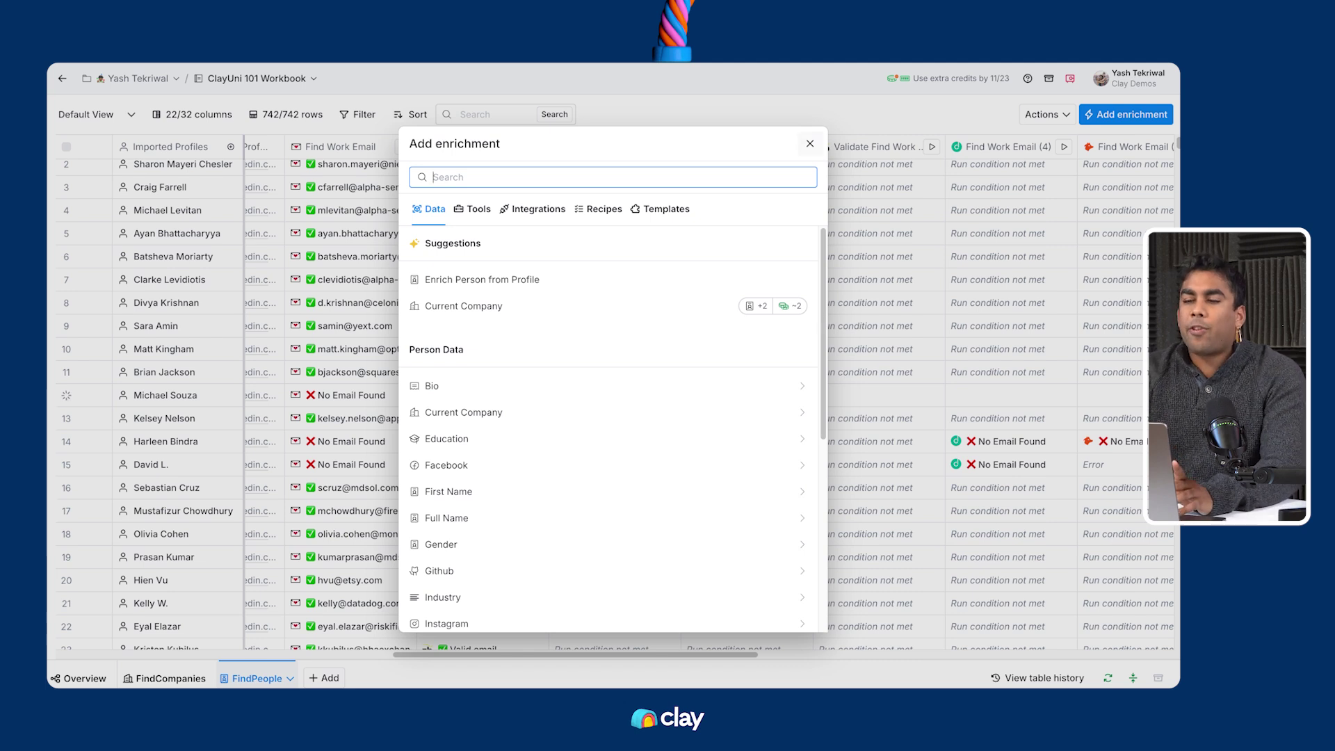
key("Escape")
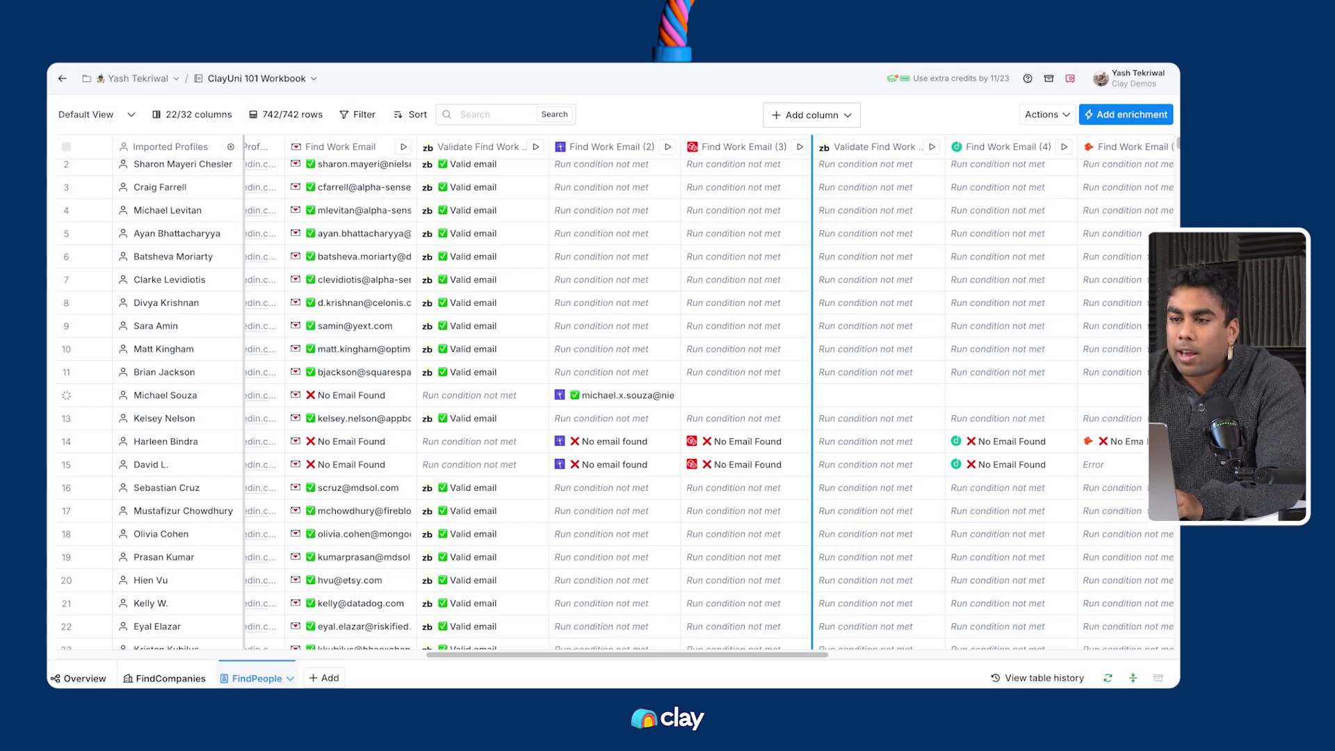